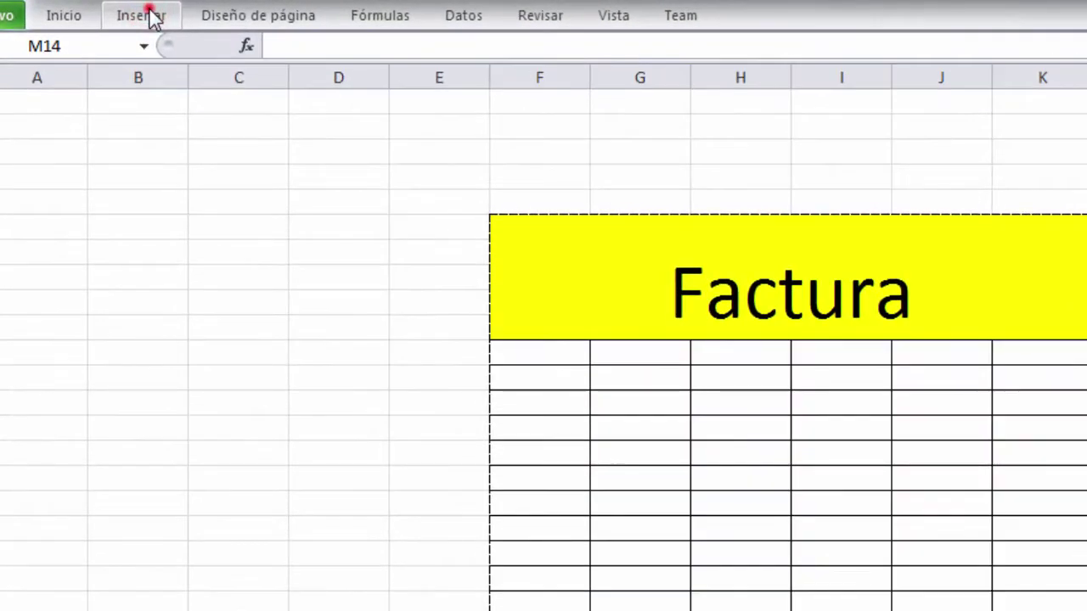
Step: Draw a rounded rectangle right of the Factura invoice and label it 'pdf'
left_click(87, 7)
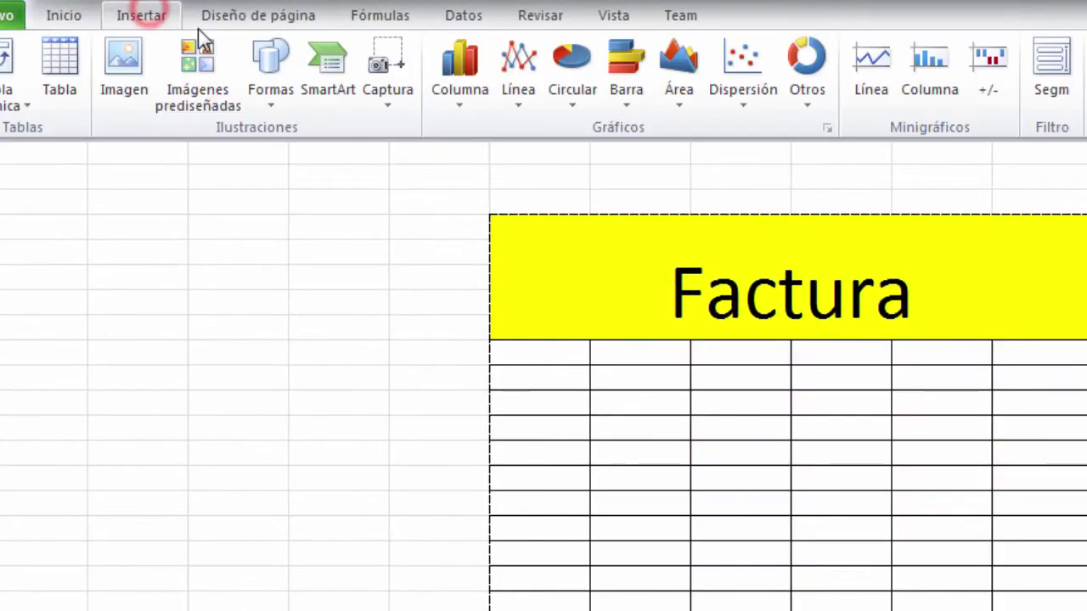
left_click(295, 92)
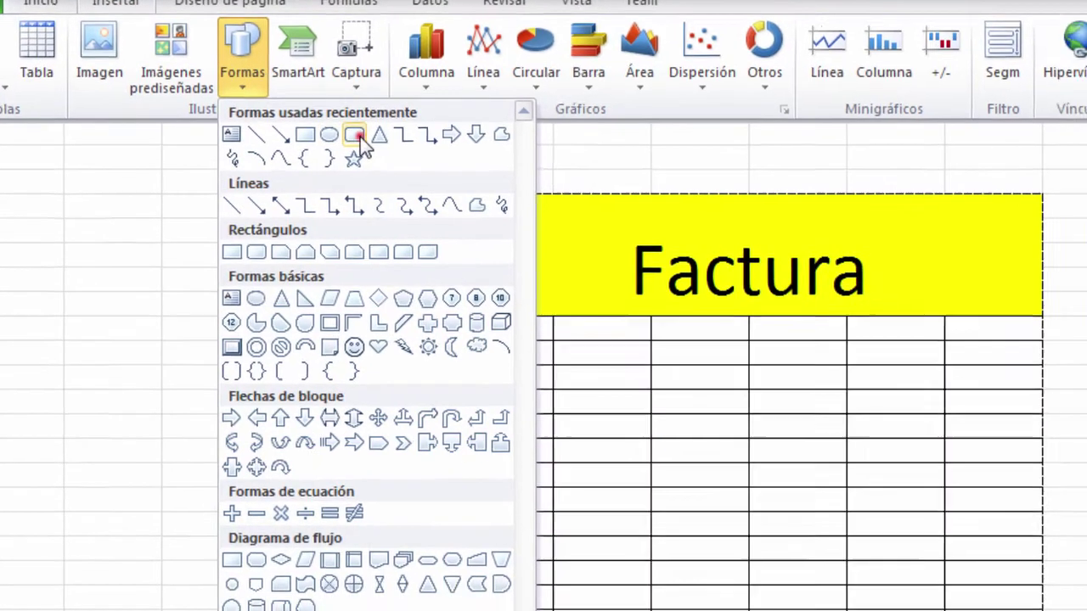
left_click(355, 136)
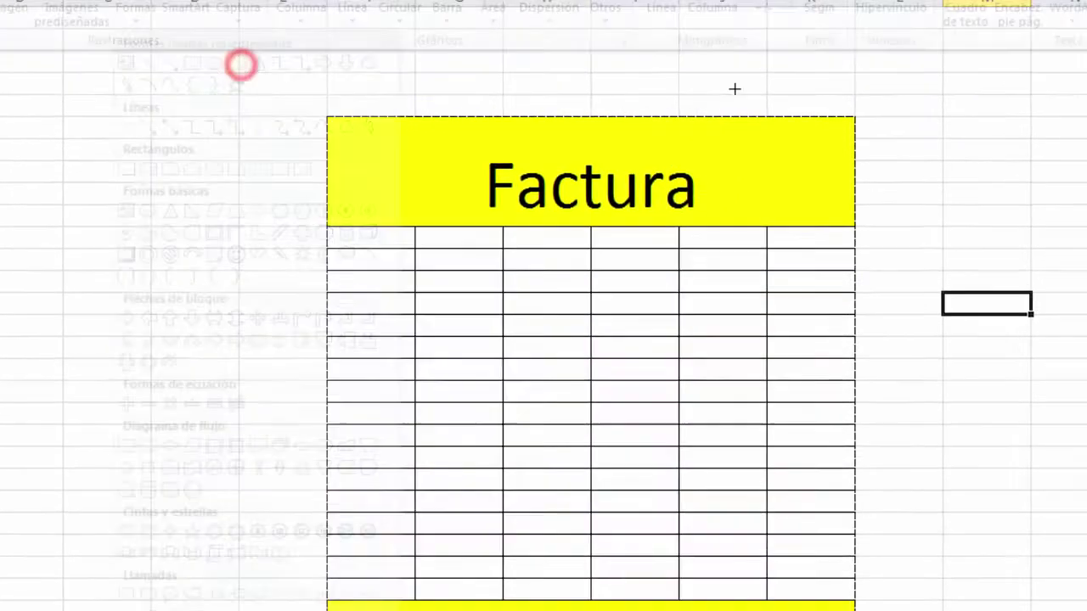
mouse_move(762, 75)
left_mouse_down()
mouse_move(812, 78)
mouse_move(844, 121)
left_mouse_up()
type("p")
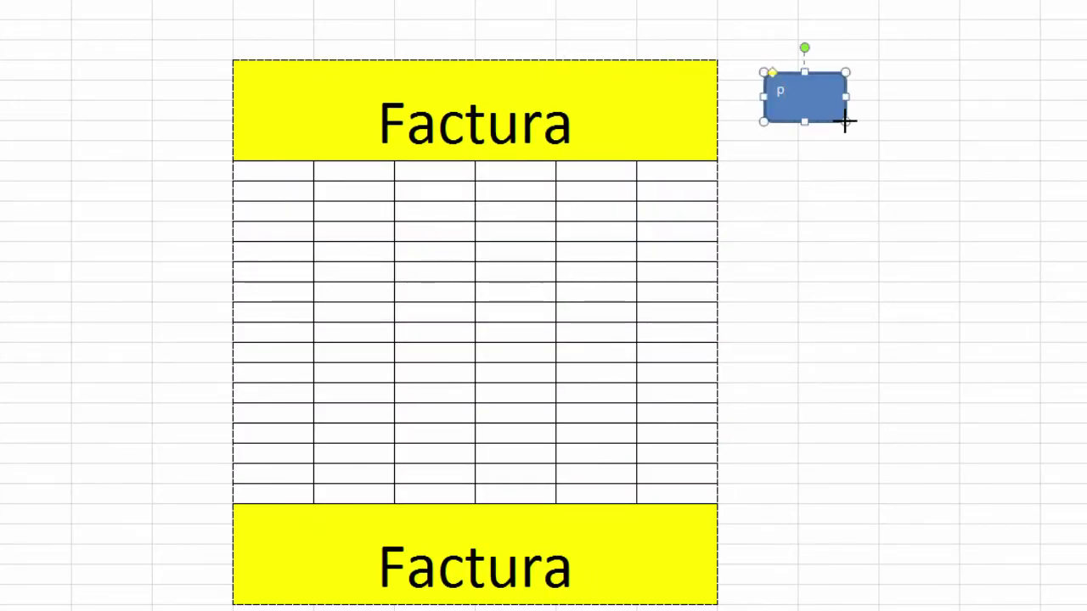
type("a")
key("BackSpace")
left_click(801, 115)
Step: Start recording a new macro assigned to the pdf shape, with shortcut Ctrl+Shift+V
right_click(756, 115)
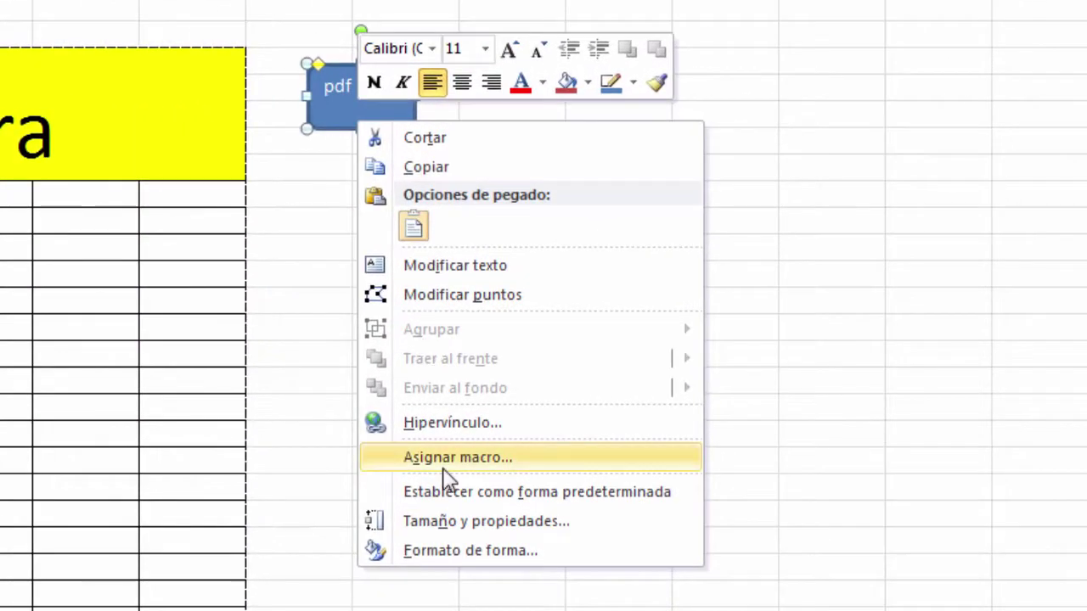
left_click(450, 462)
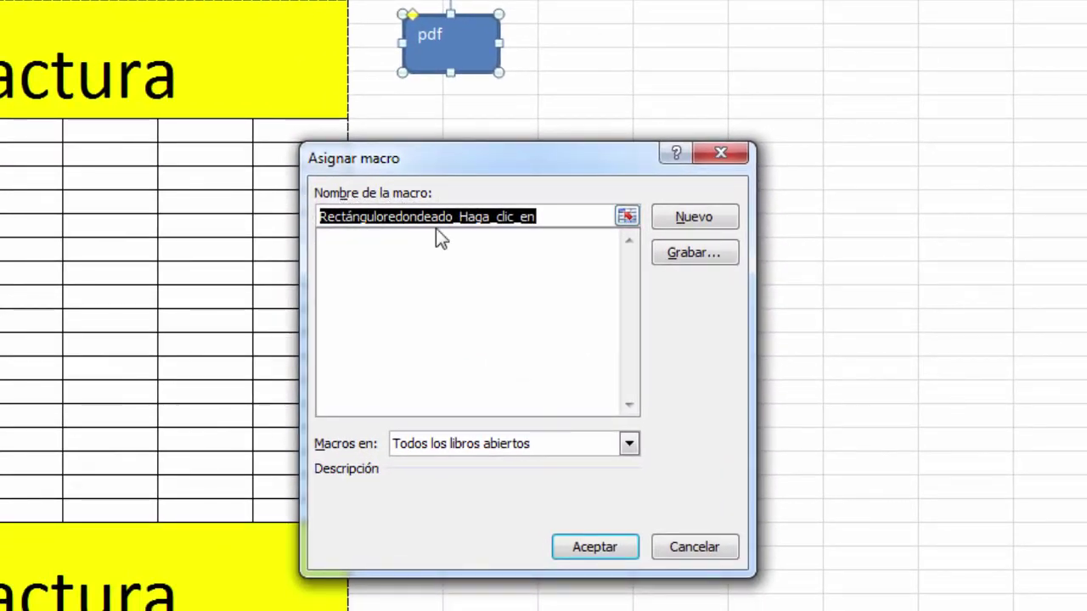
left_click(690, 257)
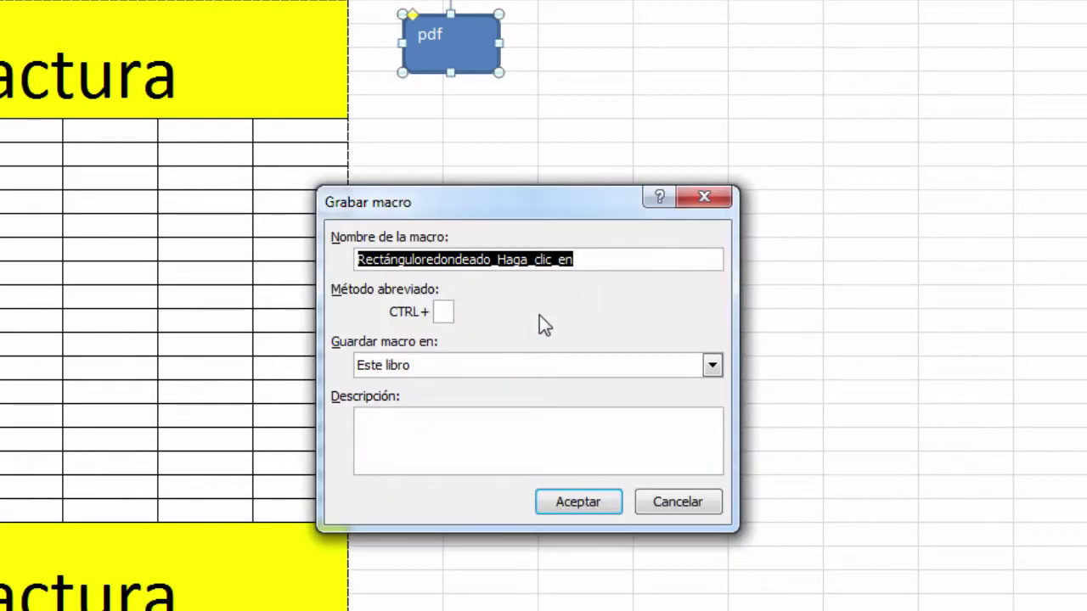
left_click(448, 312)
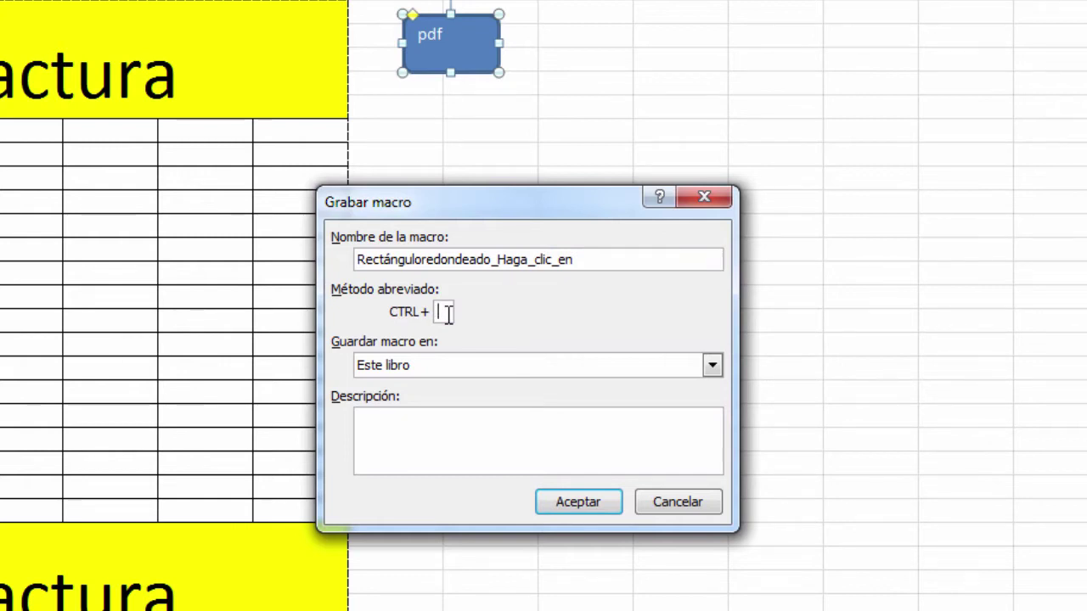
type("V")
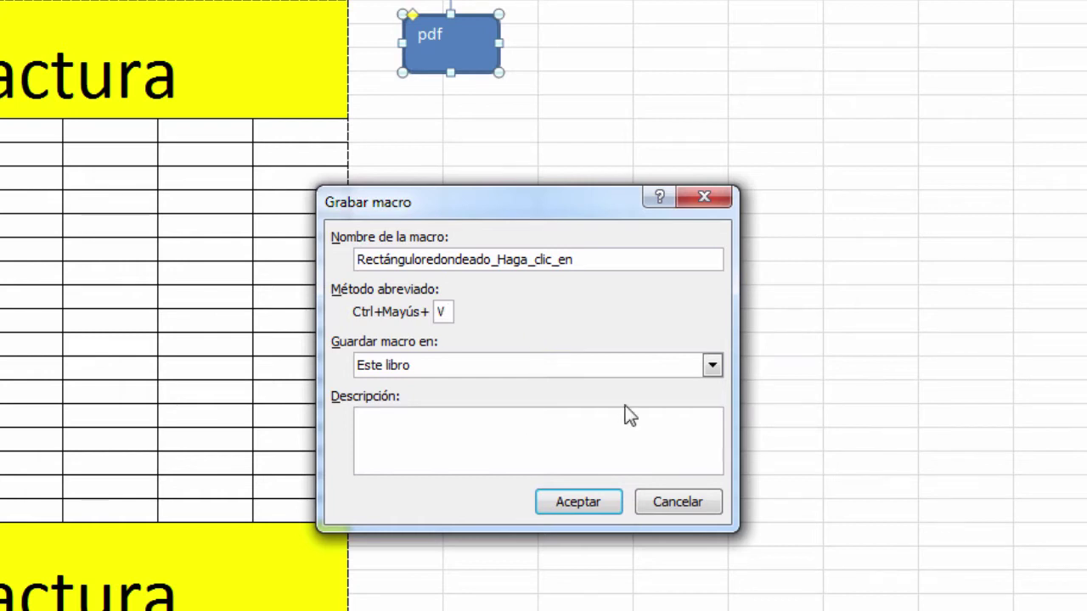
left_click(563, 498)
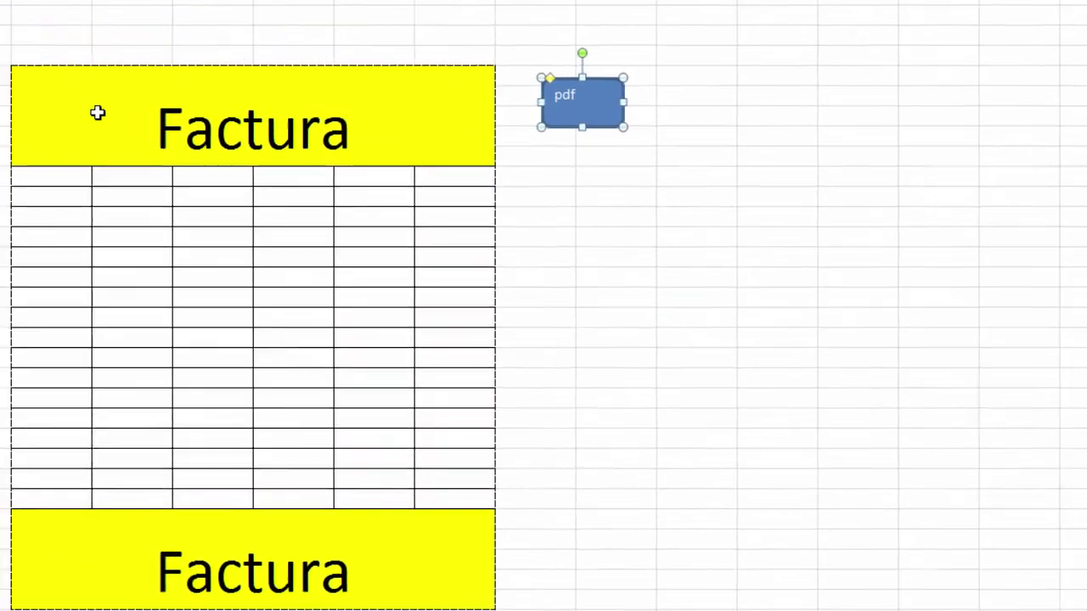
Step: Select the invoice range from the top Factura heading through the bottom Factura block
left_click(98, 113)
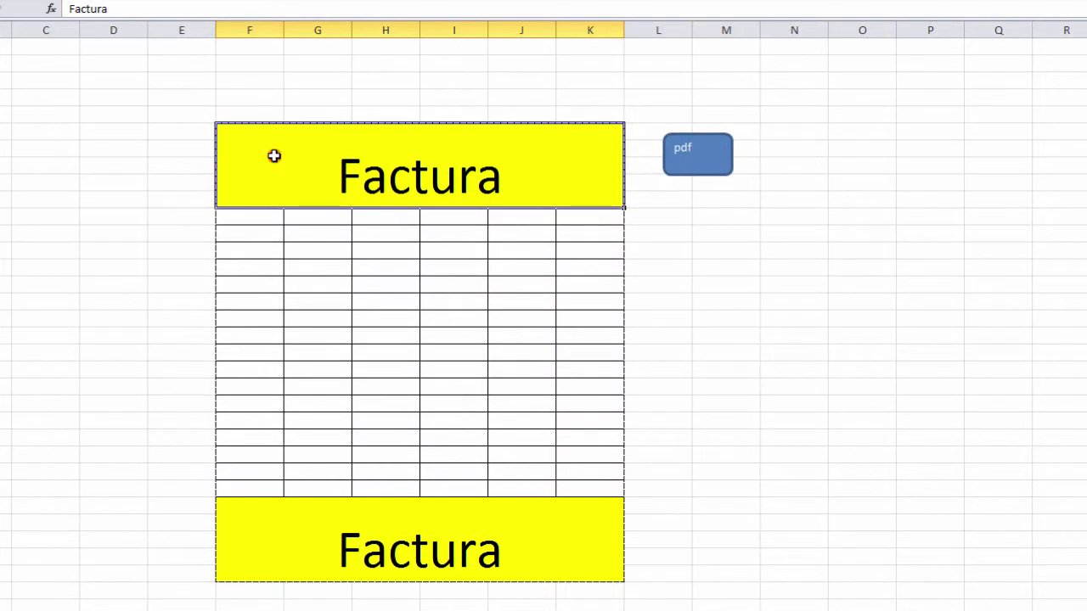
left_click_drag(273, 156, 346, 538)
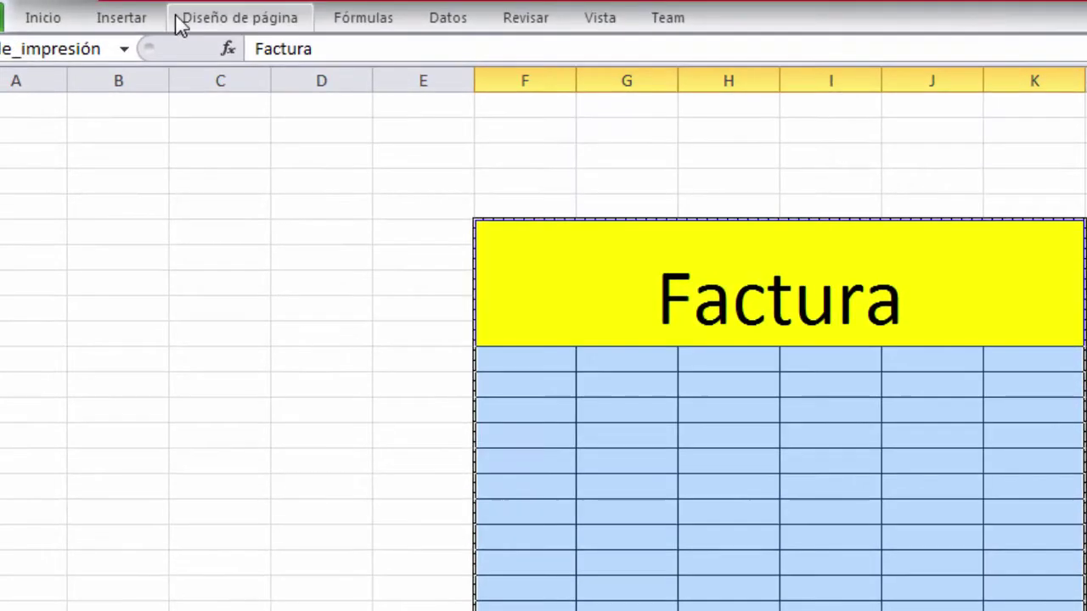
Step: Set the selected invoice as the print area, then deselect by clicking cell E9
left_click(196, 18)
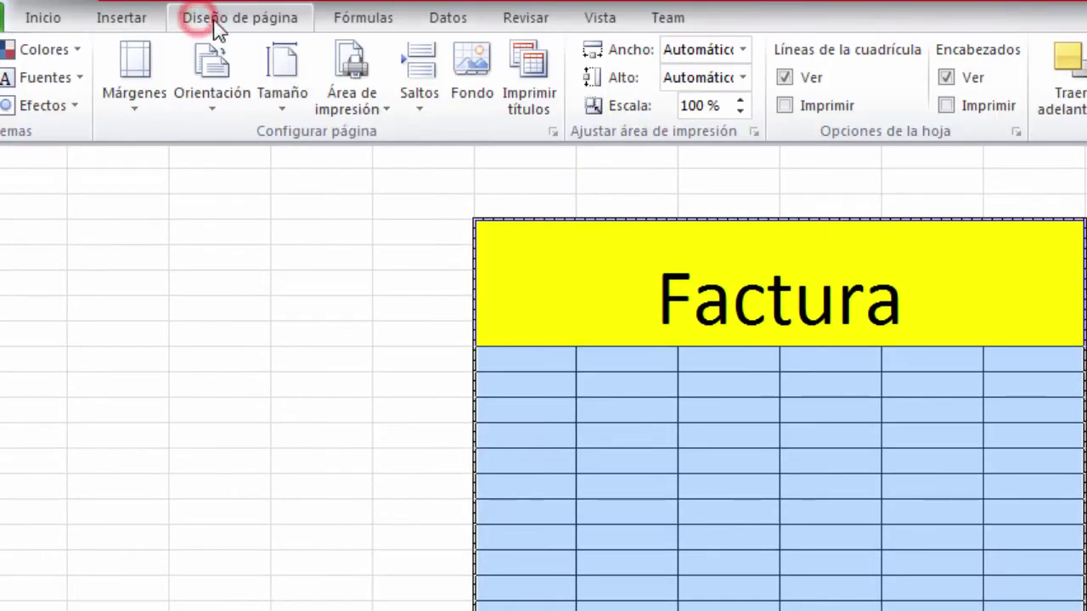
left_click(348, 106)
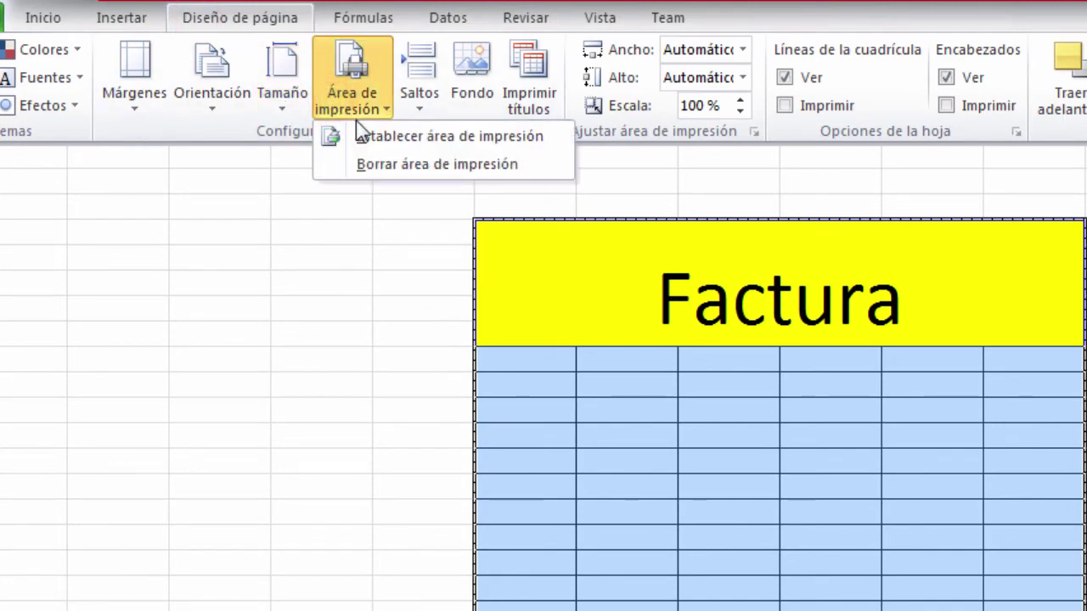
left_click(371, 137)
left_click(441, 261)
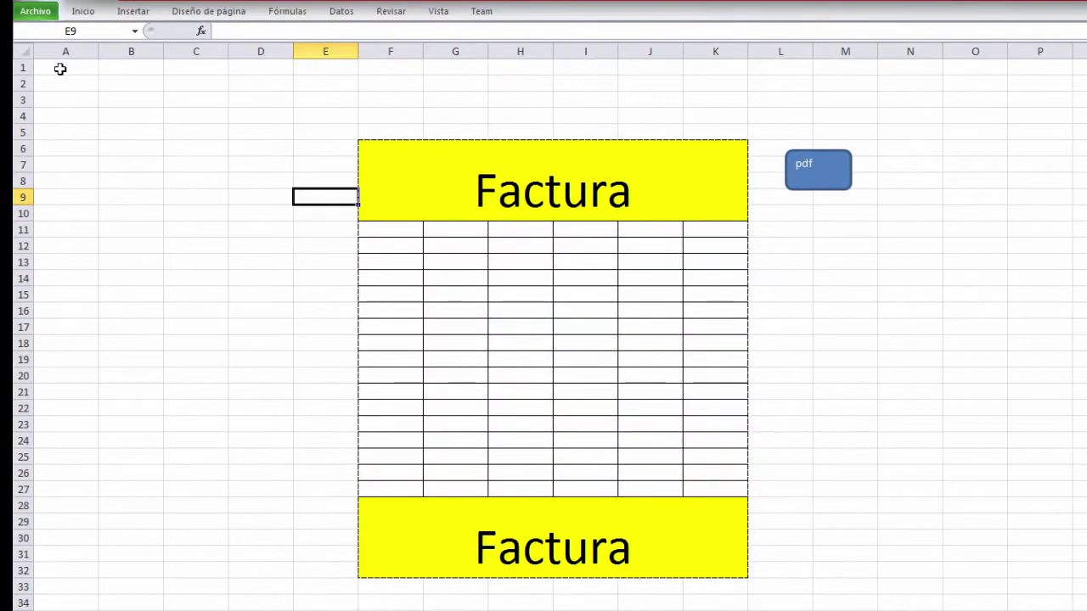
Step: Open the publish dialog from Guardar y enviar > Crear documento PDF/XPS
left_click(38, 17)
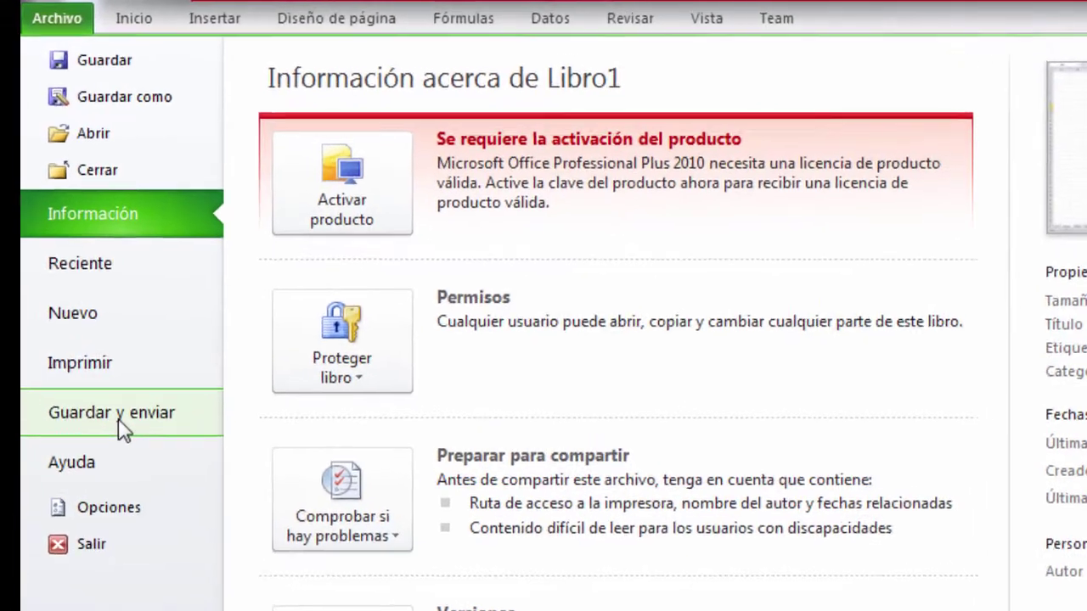
left_click(56, 254)
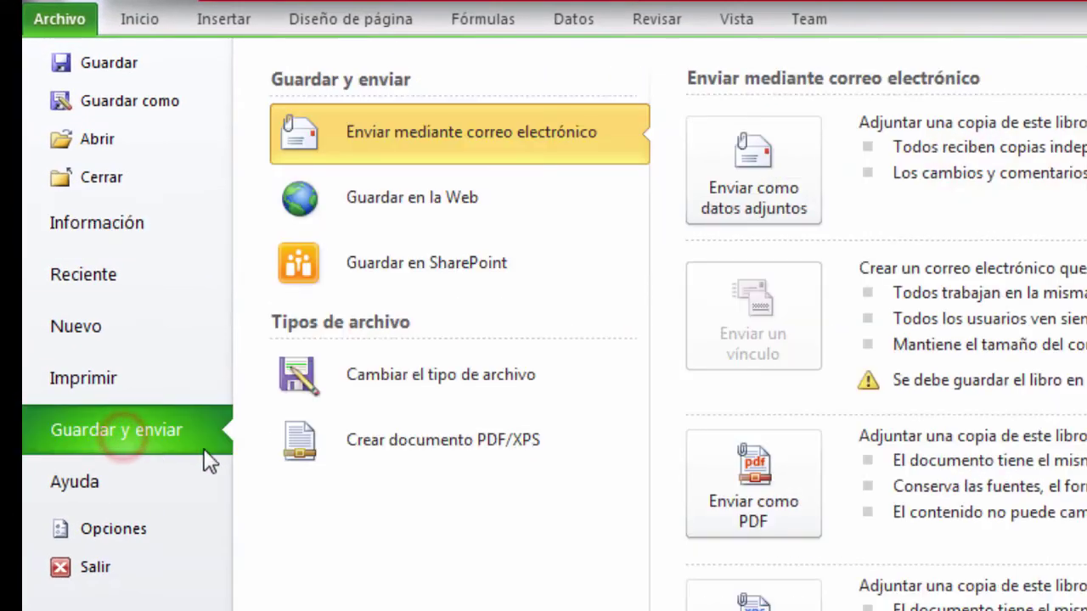
left_click(492, 461)
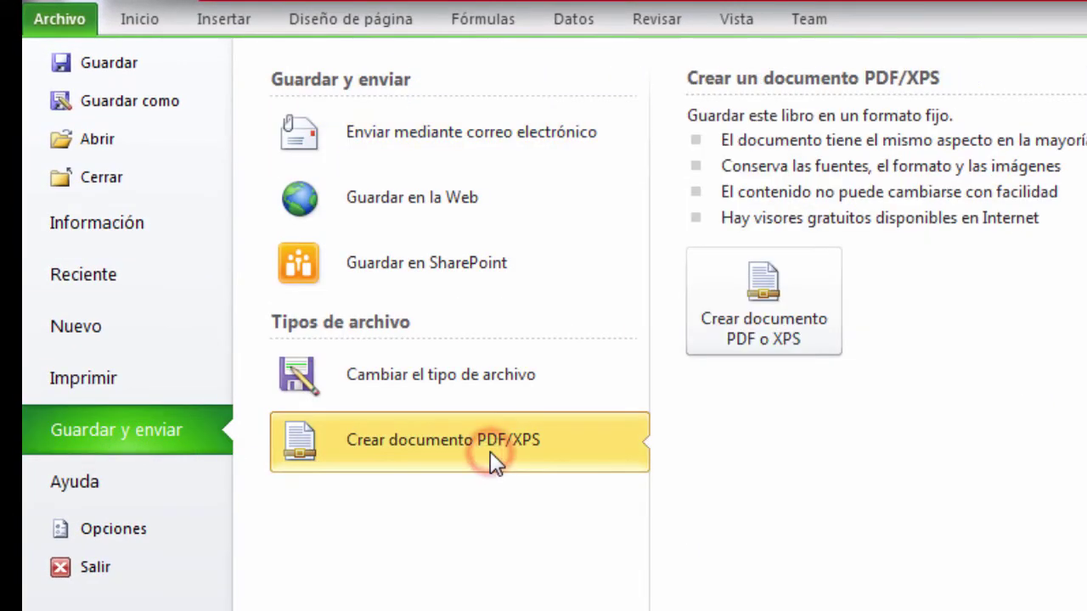
left_click(770, 306)
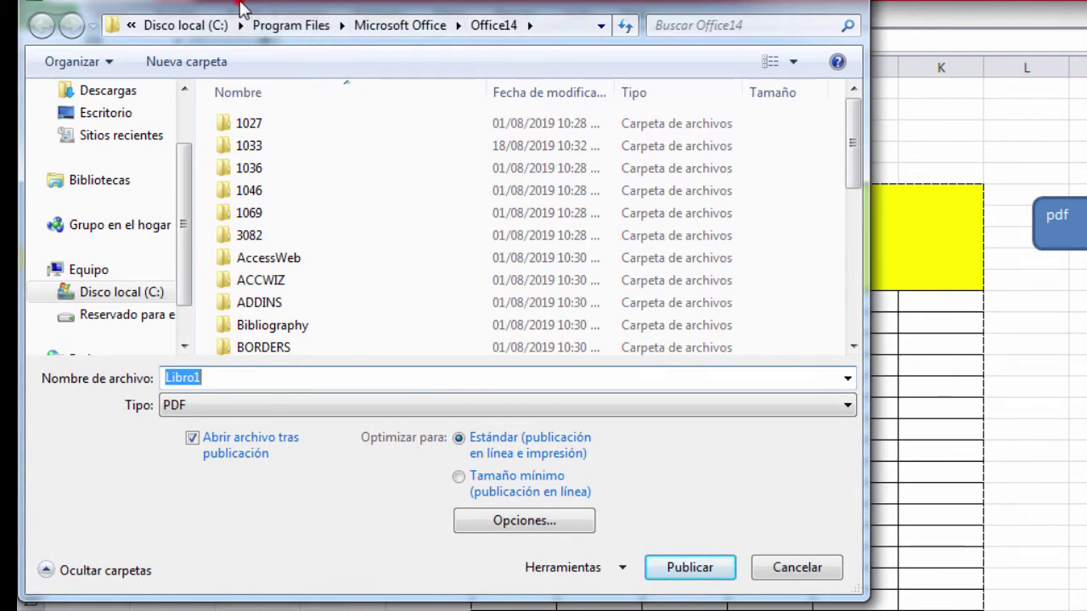
Step: Publish the invoice as ytest.pdf in the Descargas folder
left_click_drag(242, 9, 564, 130)
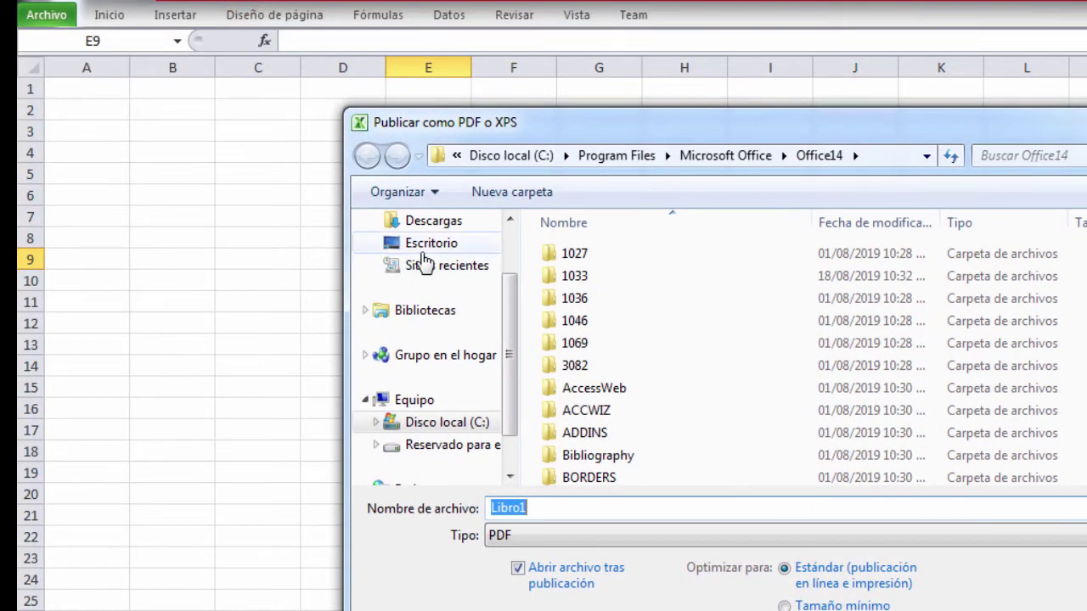
left_click(408, 221)
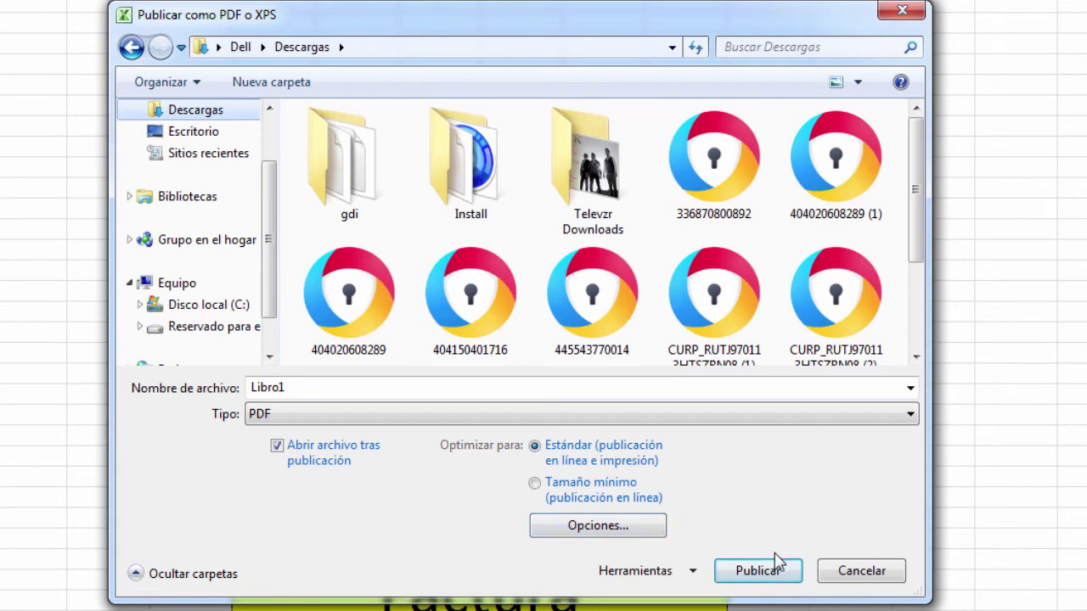
left_click(336, 387)
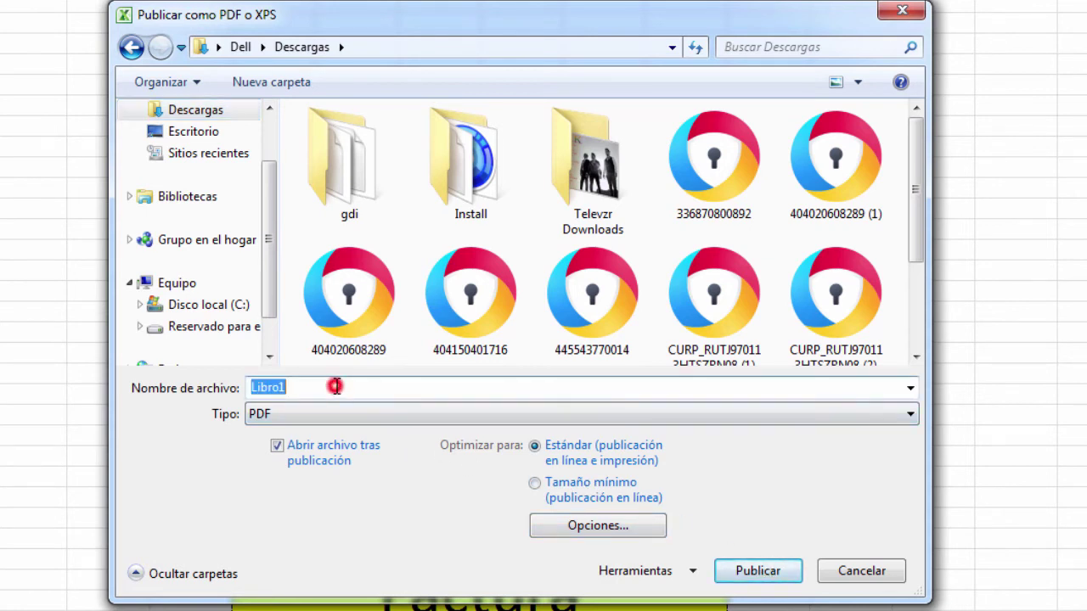
type("ytest")
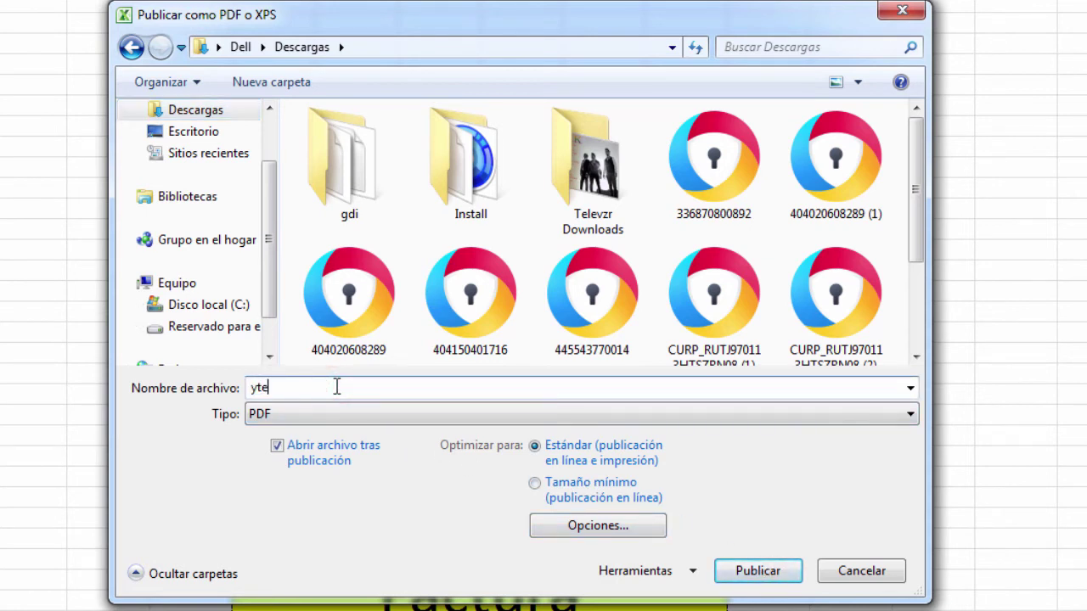
left_click(744, 576)
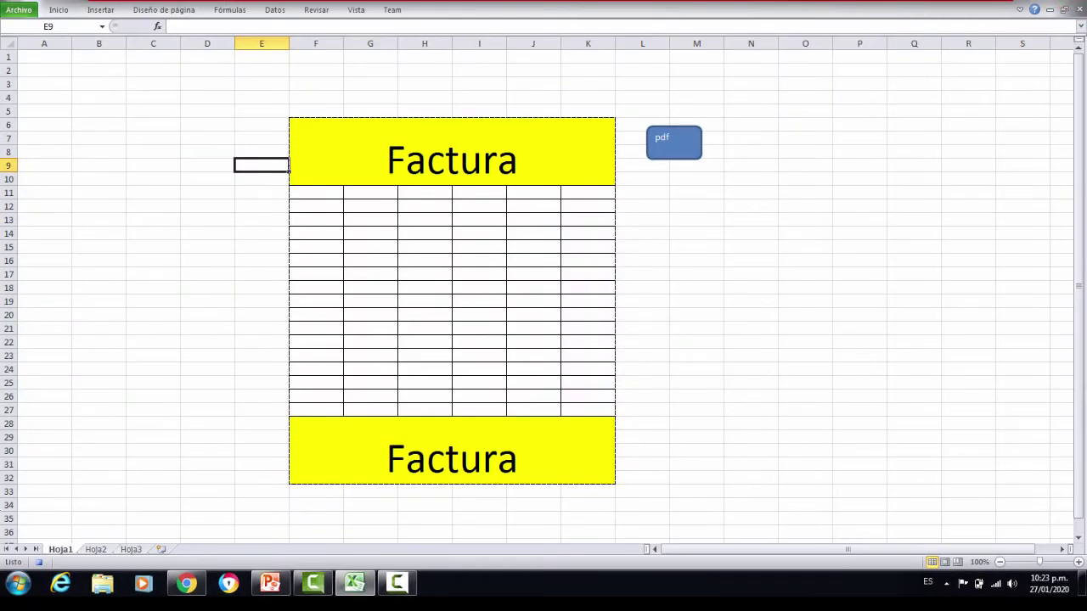
Step: Stop the macro recording and run the macro from the pdf shape
left_click(38, 562)
left_click(130, 449)
left_click(721, 263)
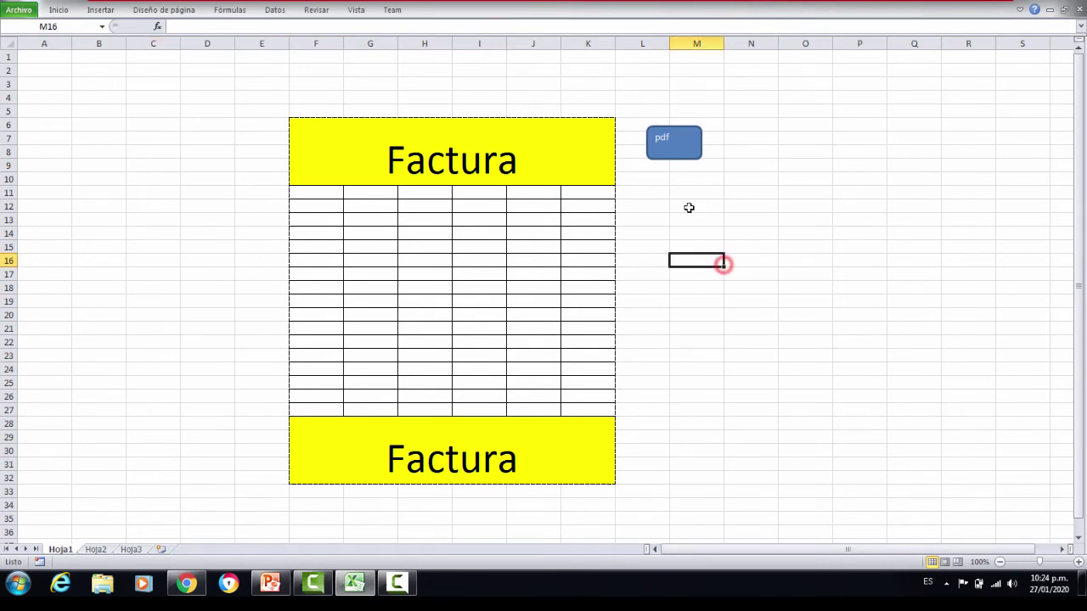
left_click(675, 149)
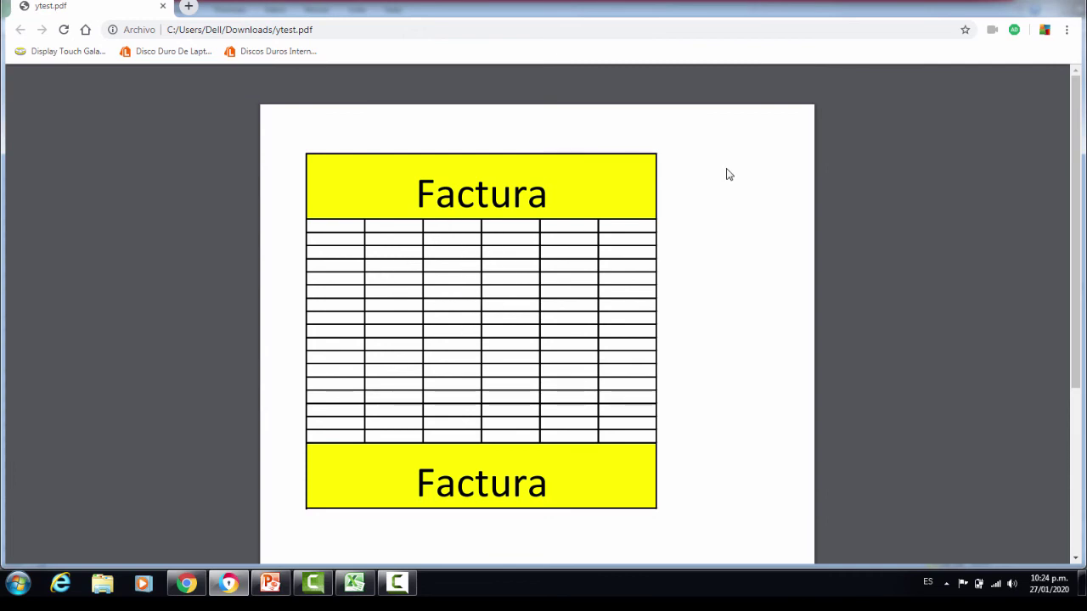
Step: Inspect the yellow Factura invoice exported to ytest.pdf in Chrome's PDF viewer
mouse_move(945, 53)
Step: Close the Chrome ytest.pdf window and return to the Excel Factura sheet
left_click(1064, 3)
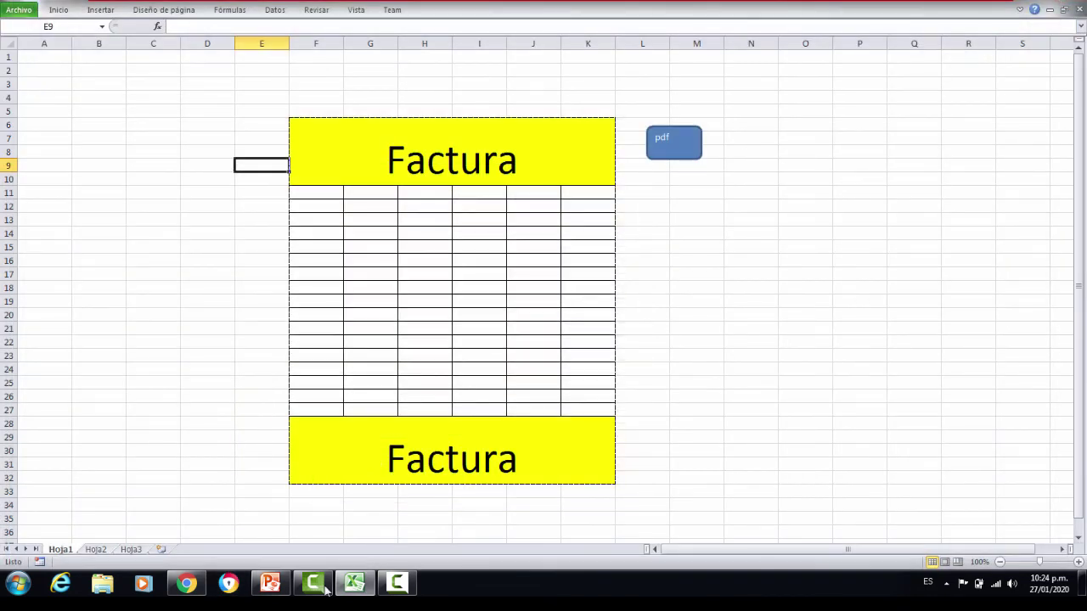
left_click(397, 584)
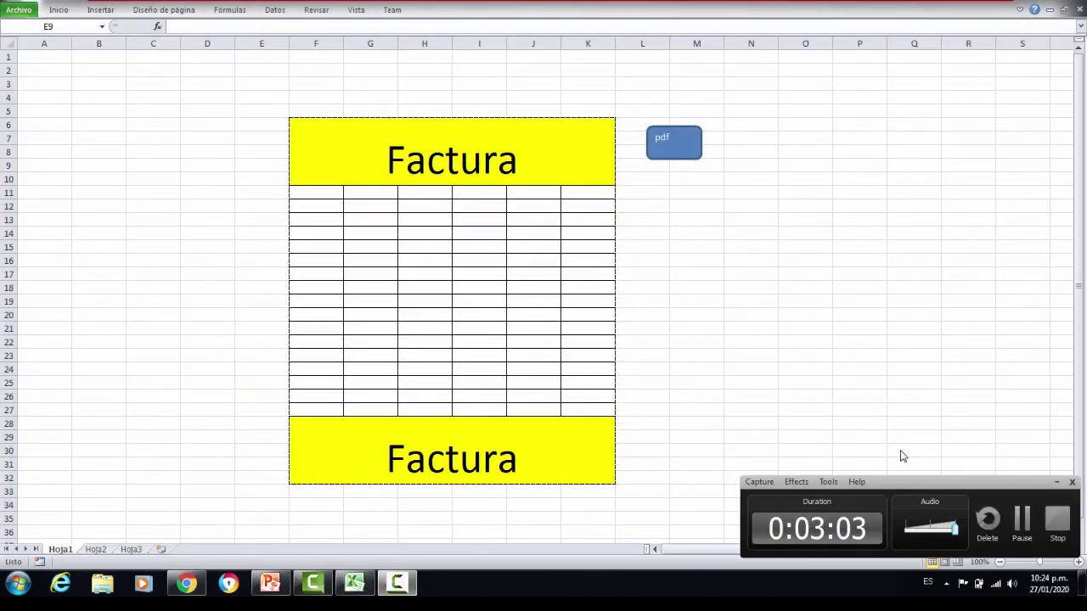
left_click(1057, 519)
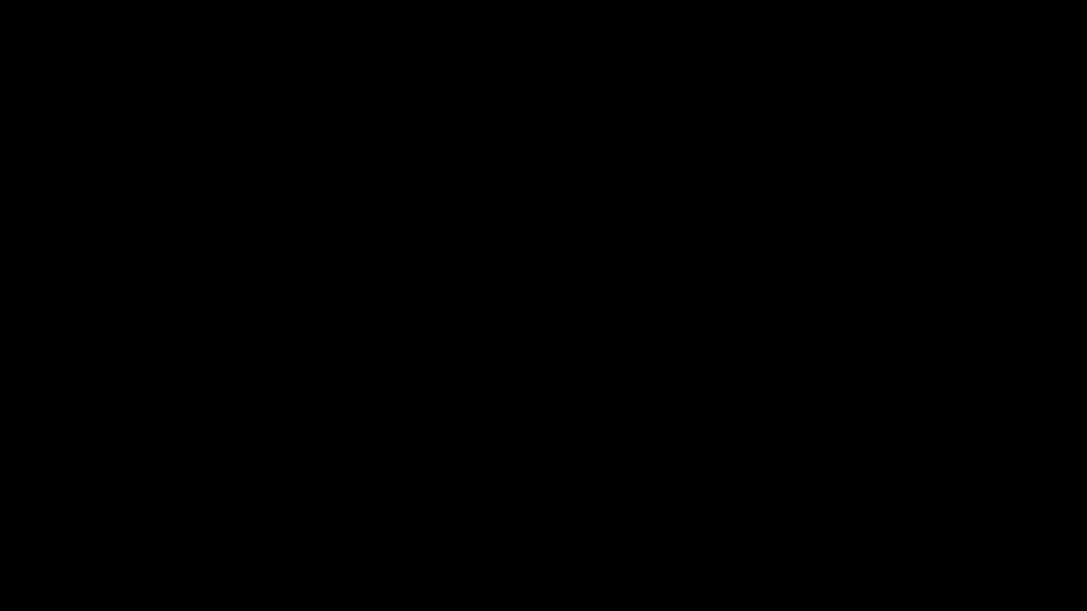